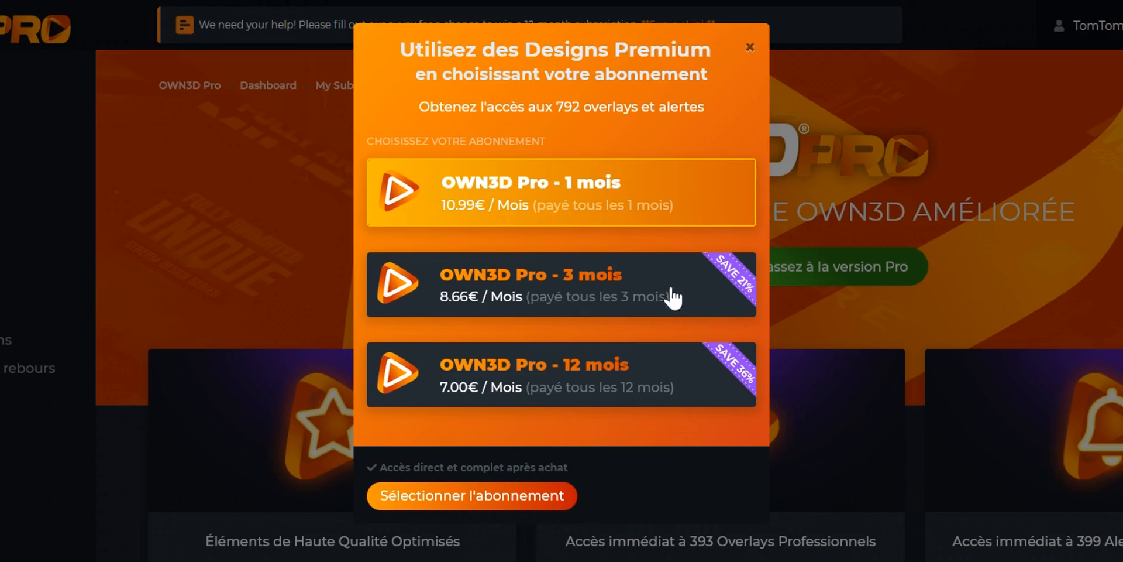
Choose the 3-month OWN3D Pro subscription and change the choice to the 12-month one
left_click(675, 299)
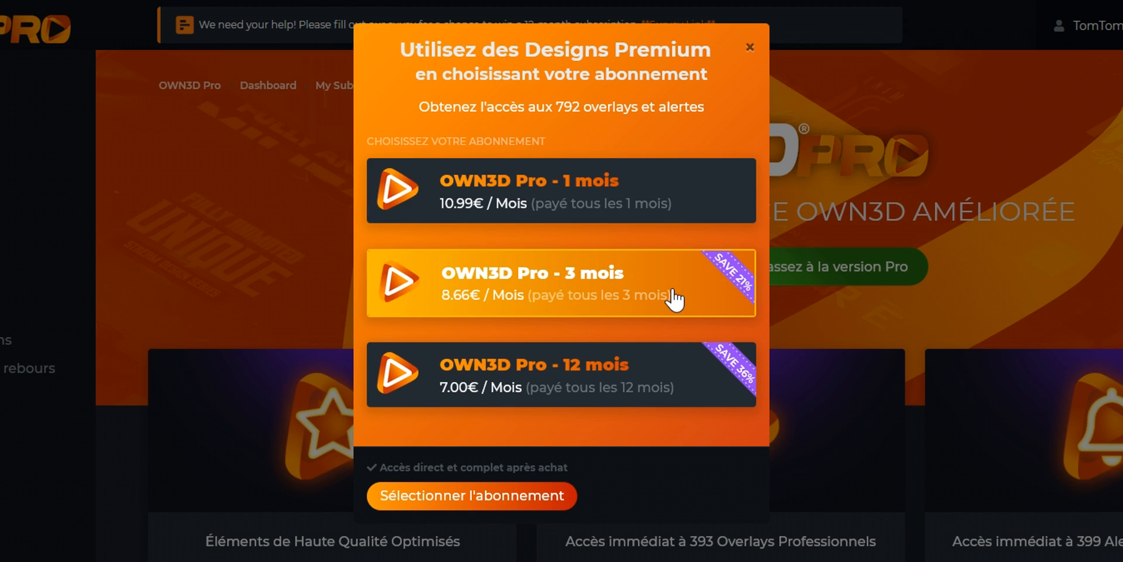
left_click(691, 386)
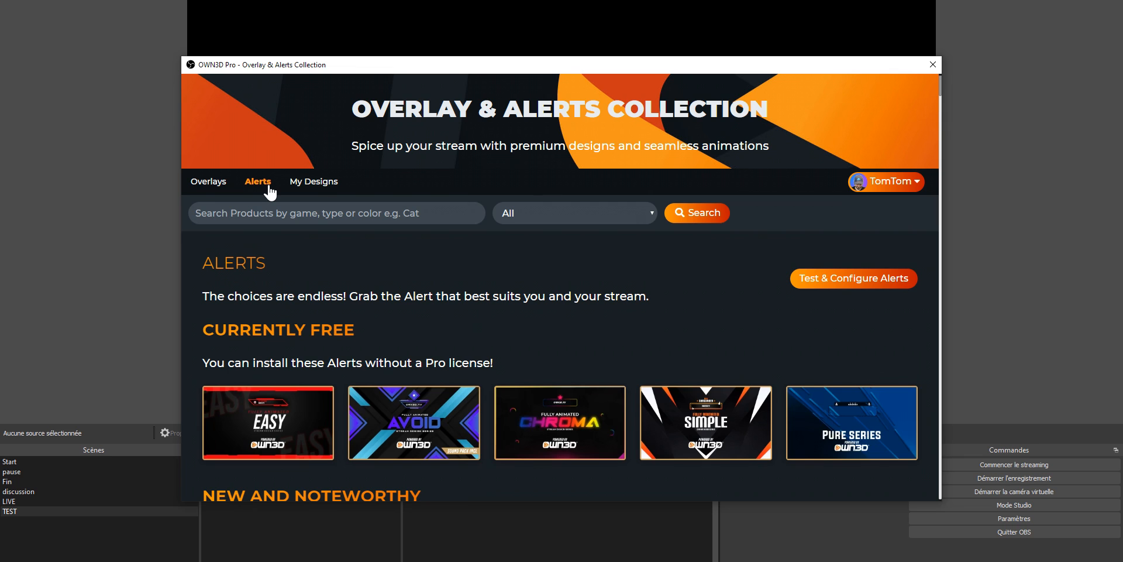
Browse the overlay collection, open the Zero Absolu Gaming design and show its installation language choices
left_click(209, 182)
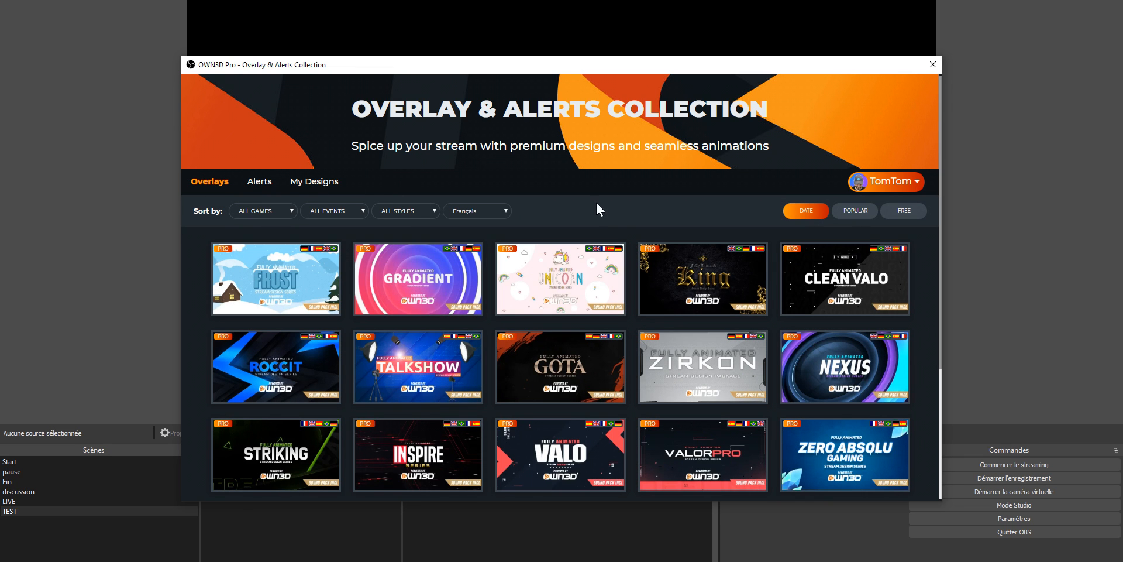
scroll(922, 256, "down", 3)
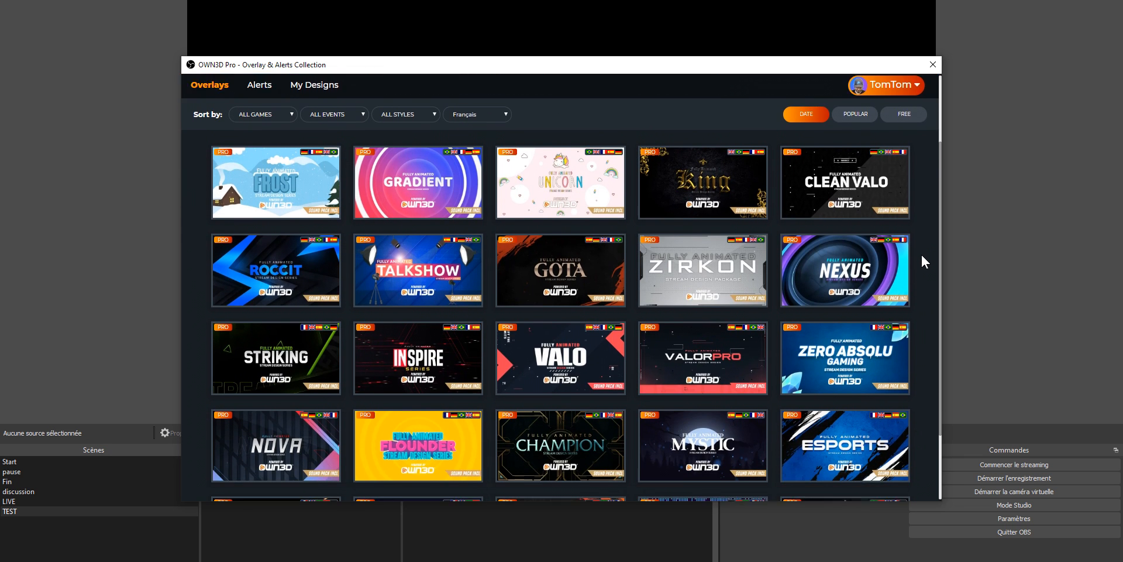
left_click(853, 267)
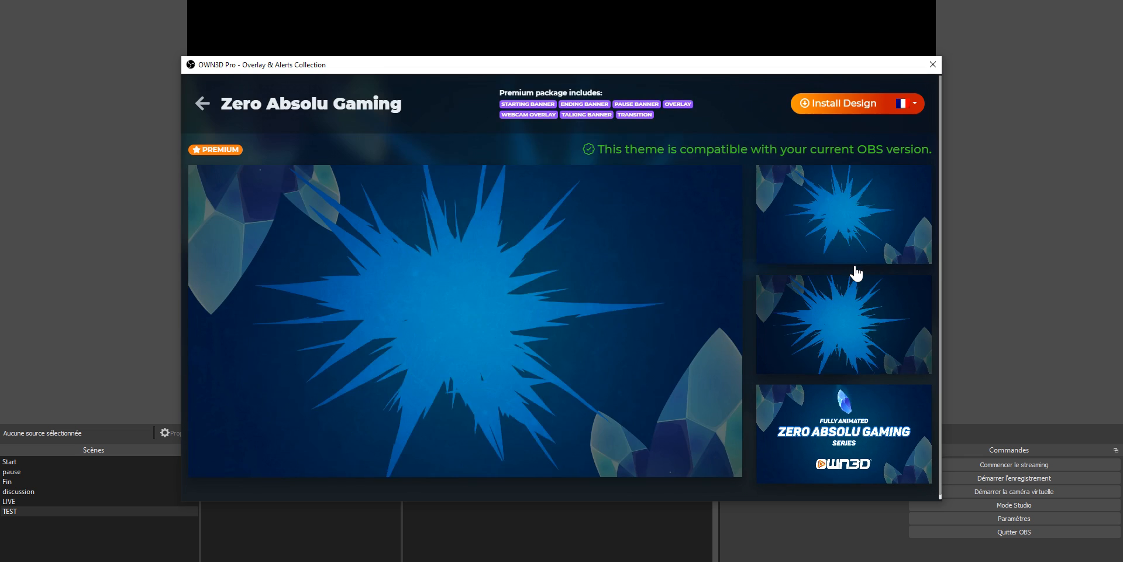
left_click(923, 111)
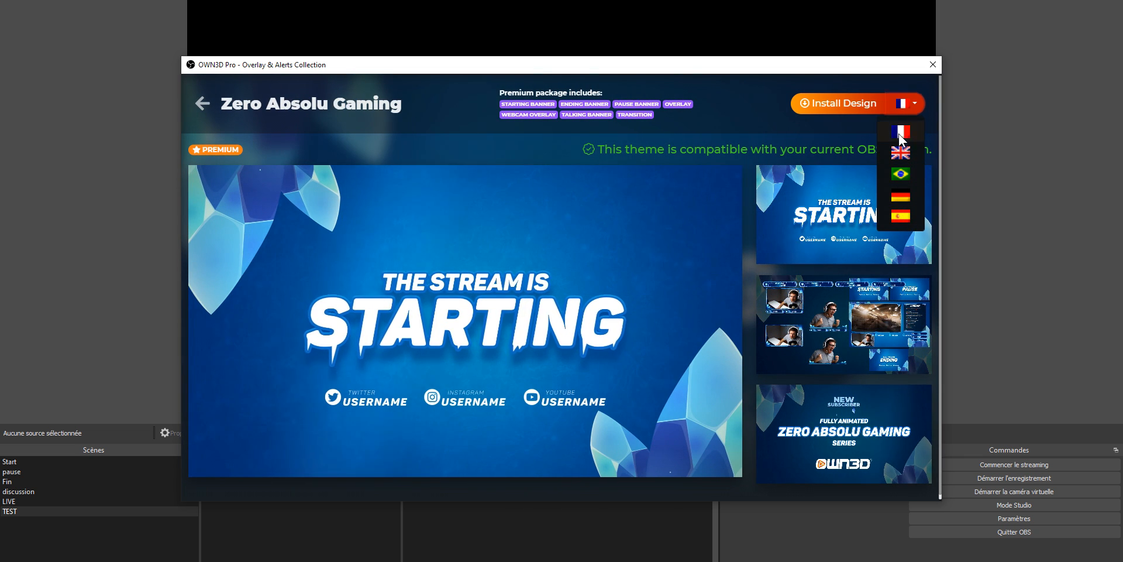
left_click(886, 209)
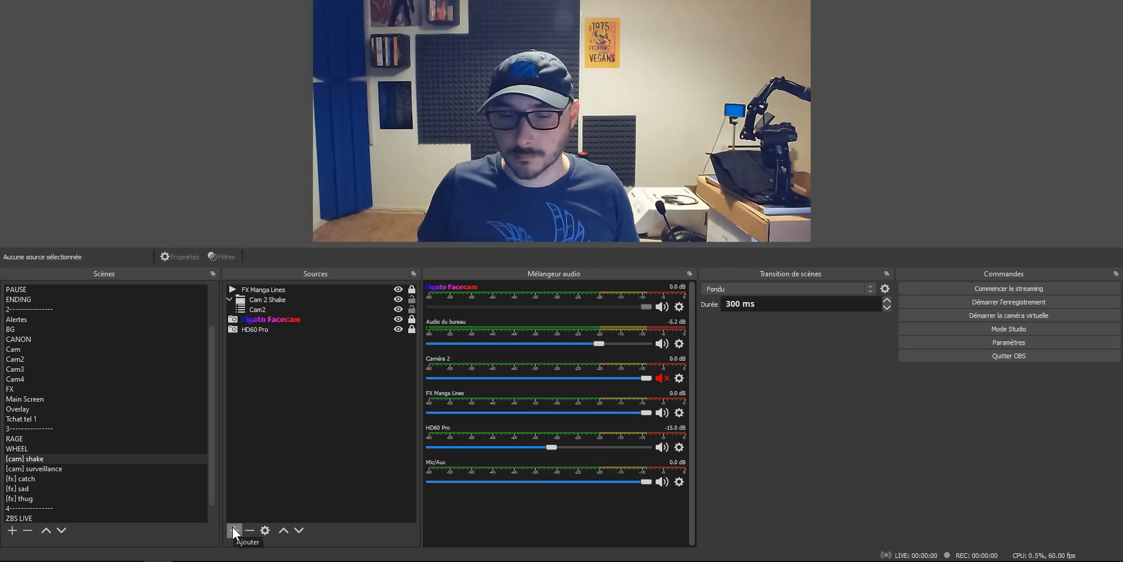
left_click(234, 530)
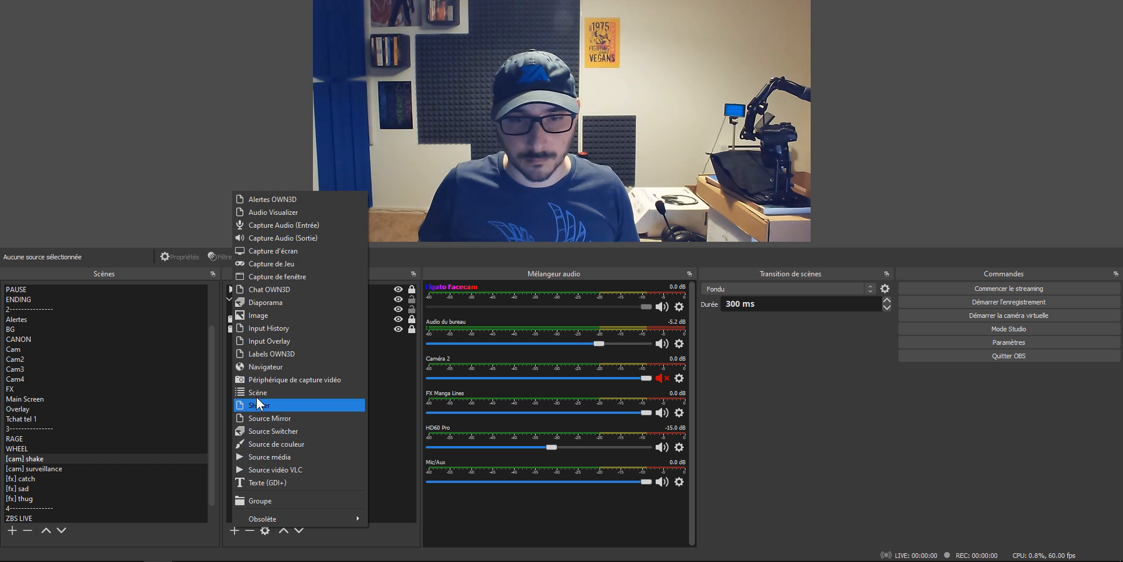
left_click(262, 367)
type("mon site")
key("Return")
left_click_drag(441, 302, 576, 302)
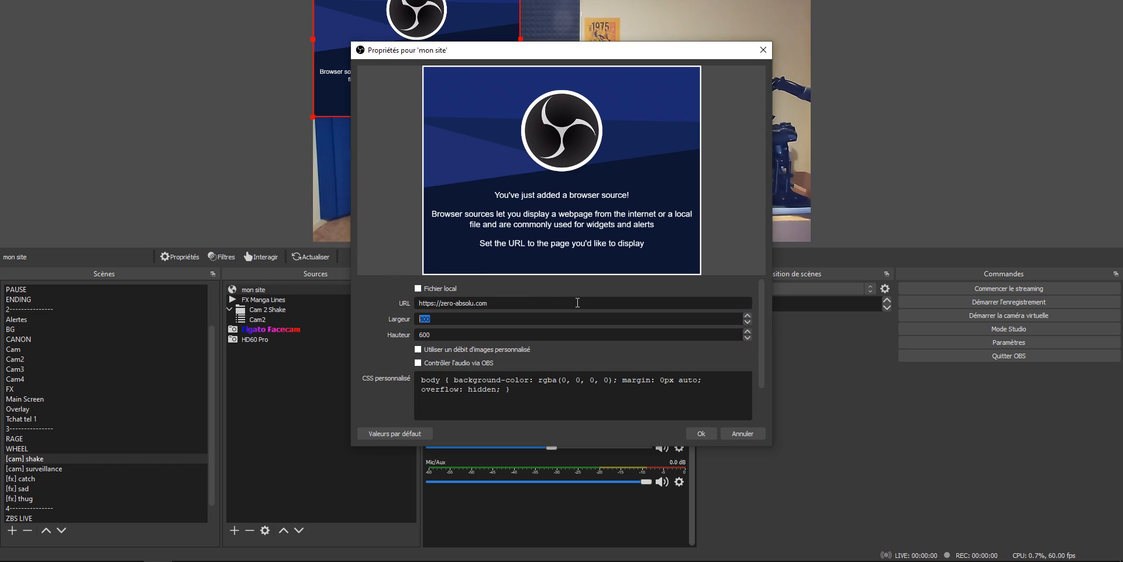
left_click(701, 434)
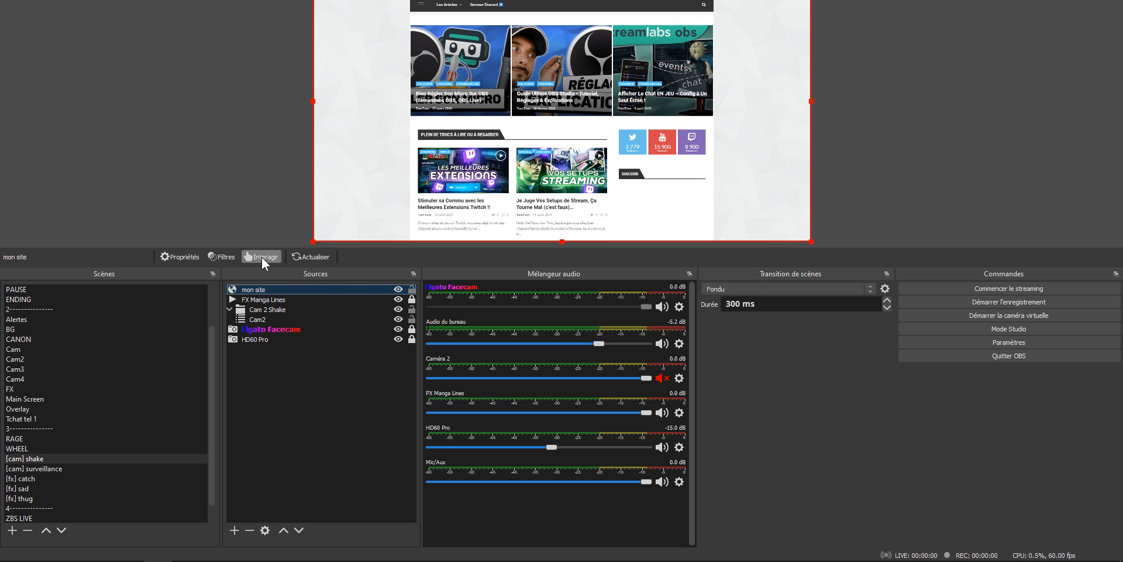
Open the interaction window for the "mon site" source and go to the website's Matériel category
left_click(262, 258)
left_click_drag(571, 77, 825, 41)
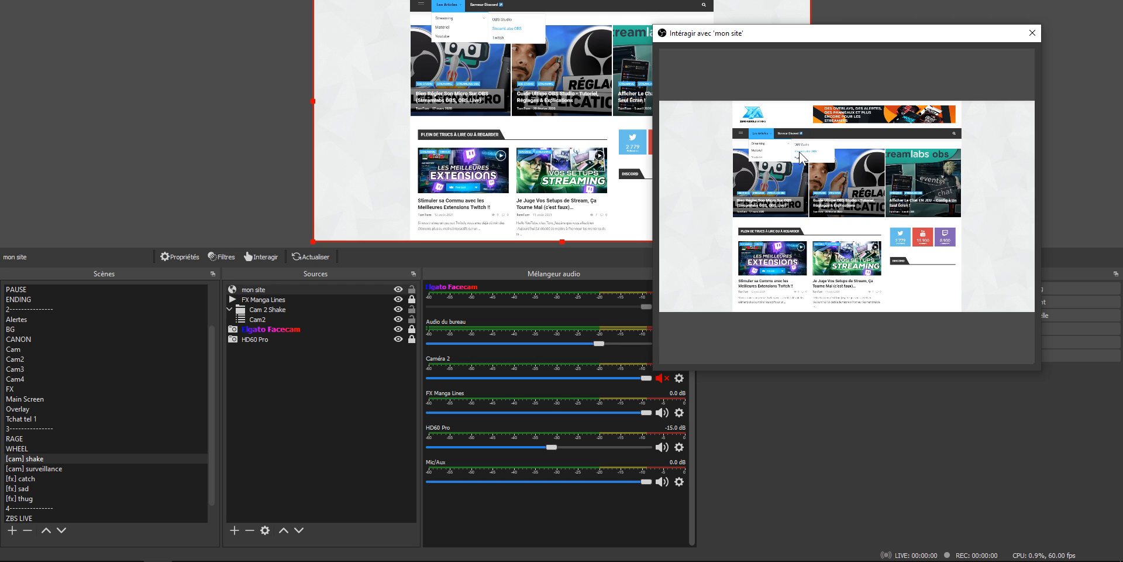
left_click(767, 151)
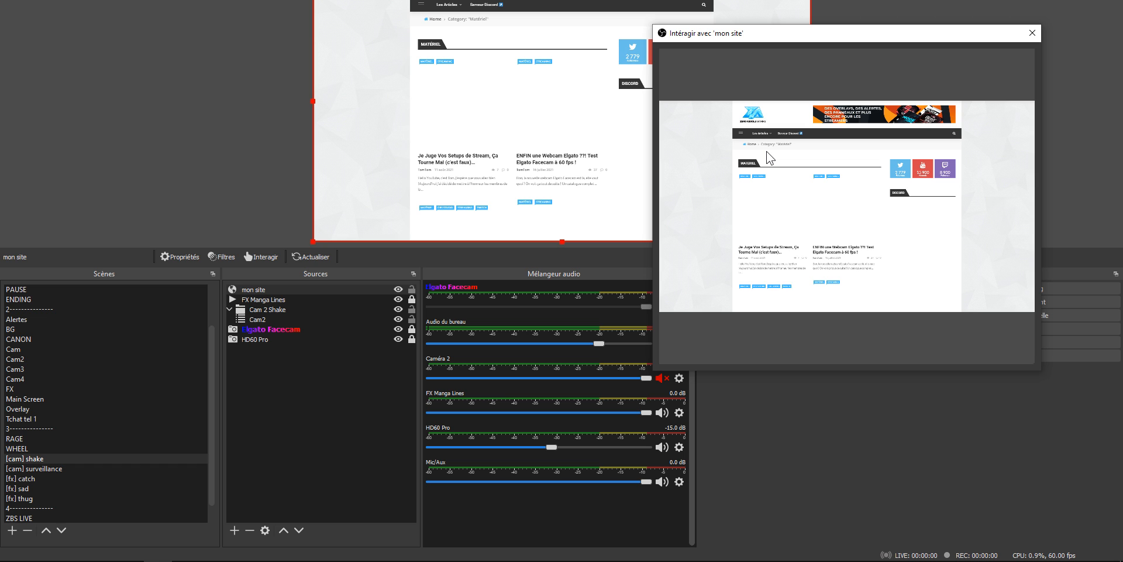
Remove "overflow: hidden;" from the custom CSS of "mon site" and try scrolling the page in its interaction window
right_click(272, 292)
left_click(310, 287)
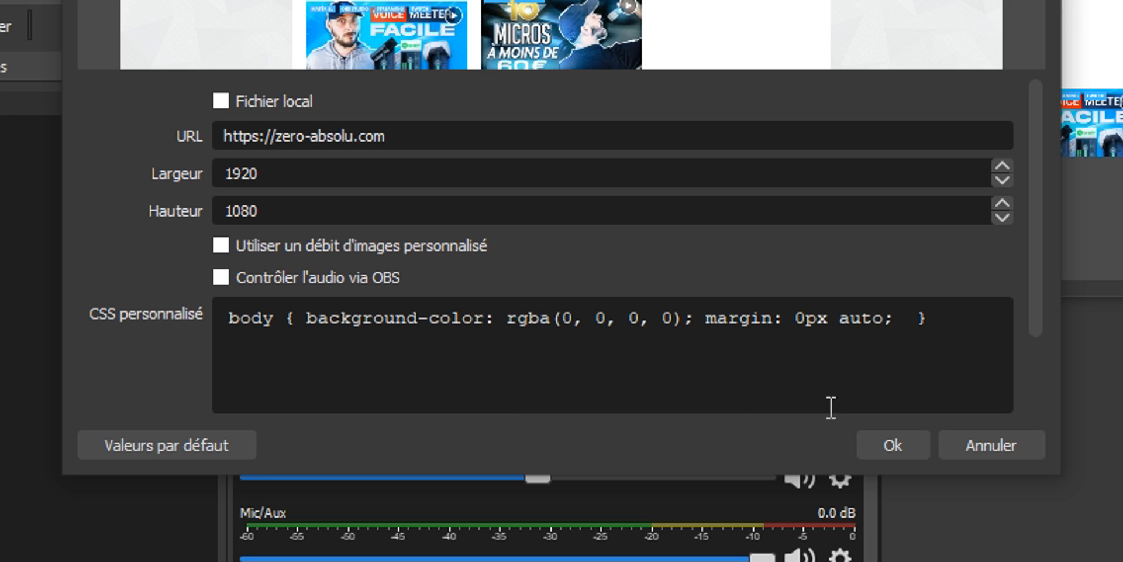
left_click(895, 446)
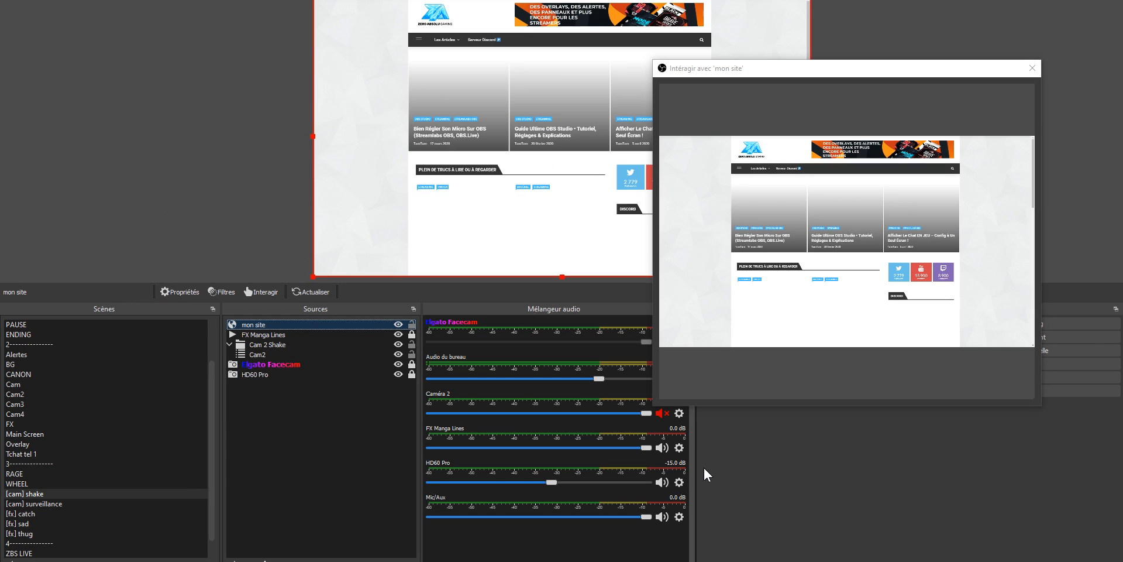
scroll(1006, 195, "down", 15)
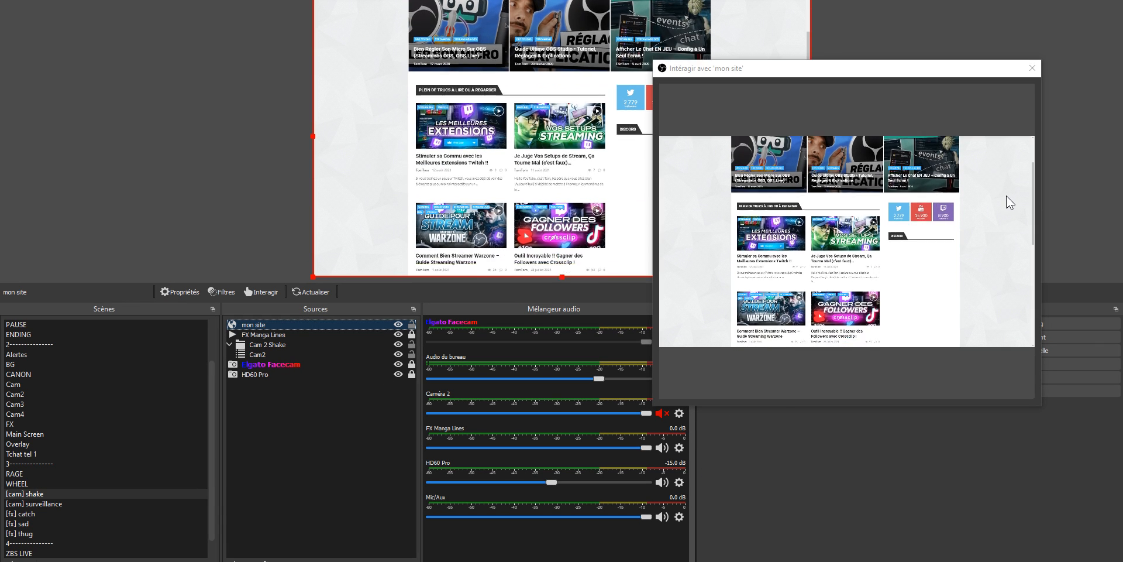
scroll(987, 265, "up", 15)
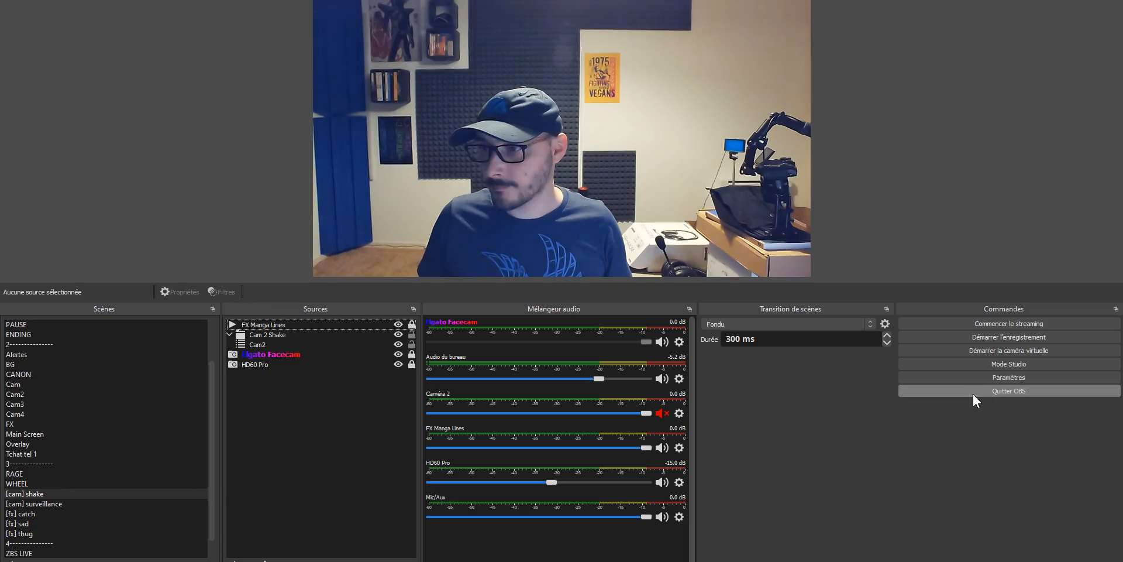
Open the general settings and show the available interface themes
left_click(988, 376)
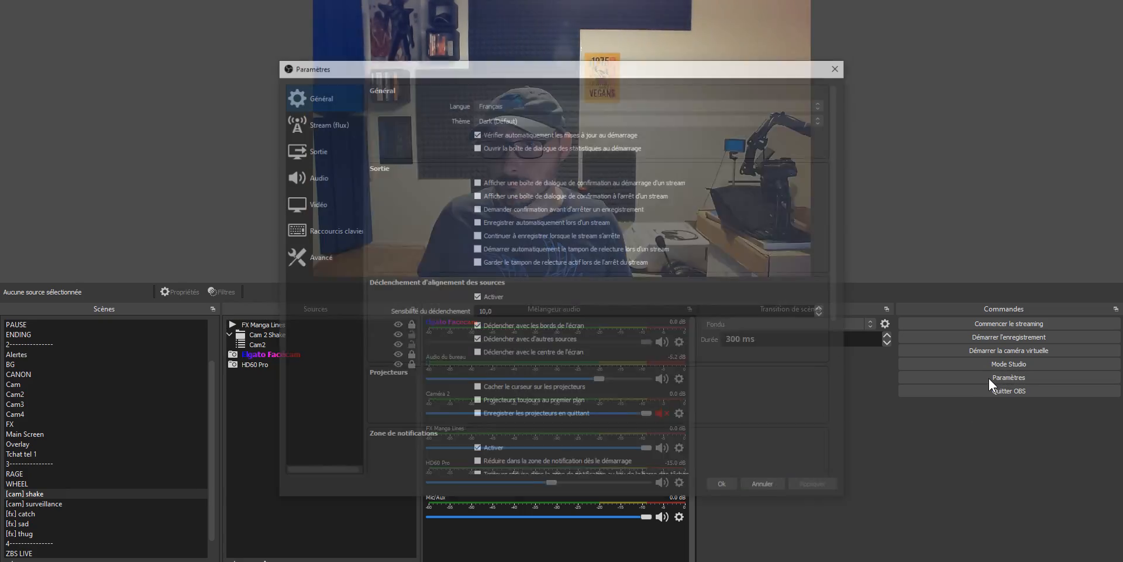
left_click(503, 116)
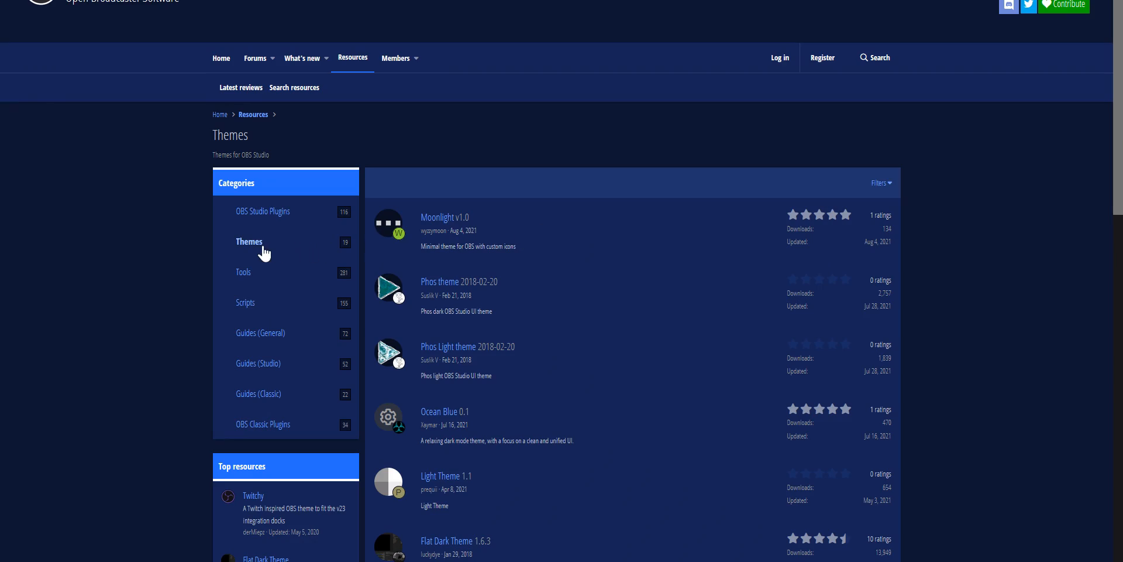
On the OBS resources website, browse the Themes category and download Twitchy v1.0.8, choosing to open Twitchy.zip with 7zFM.exe
scroll(534, 240, "down", 2)
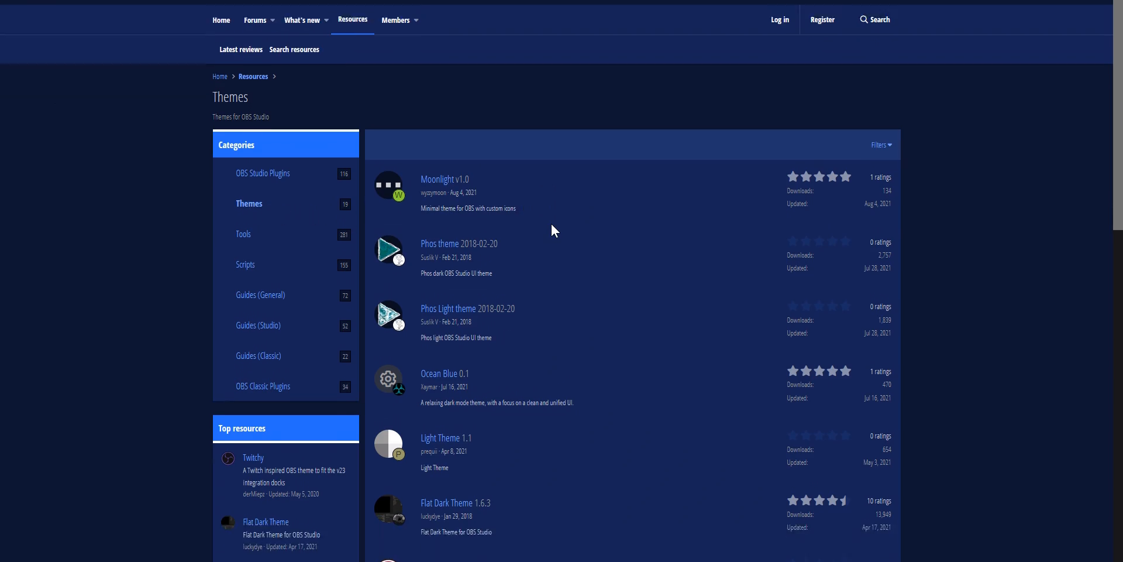
left_click(877, 134)
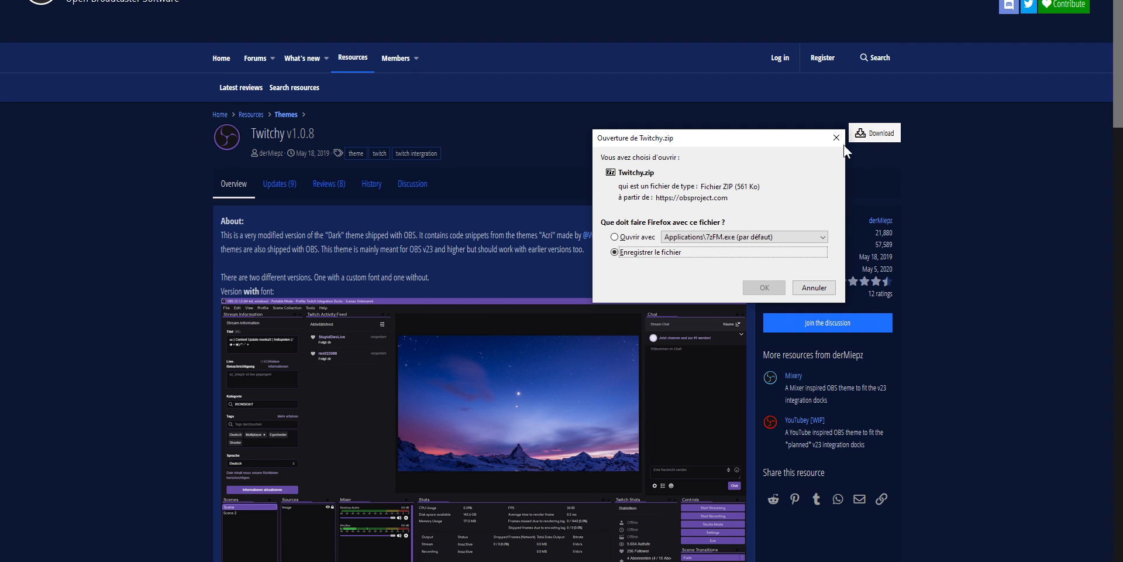
left_click(635, 239)
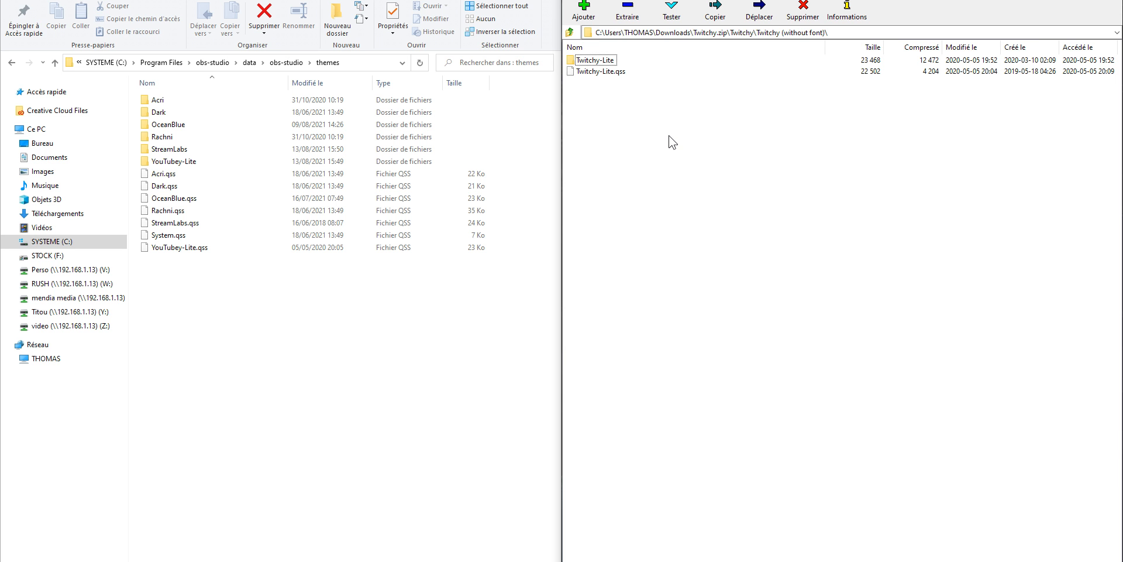
Copy the Twitchy-Lite folder and Twitchy-Lite.qss into C:\Program Files\obs-studio\data\obs-studio\themes with administrator rights, and show the folder's full path
left_click_drag(431, 314, 428, 312)
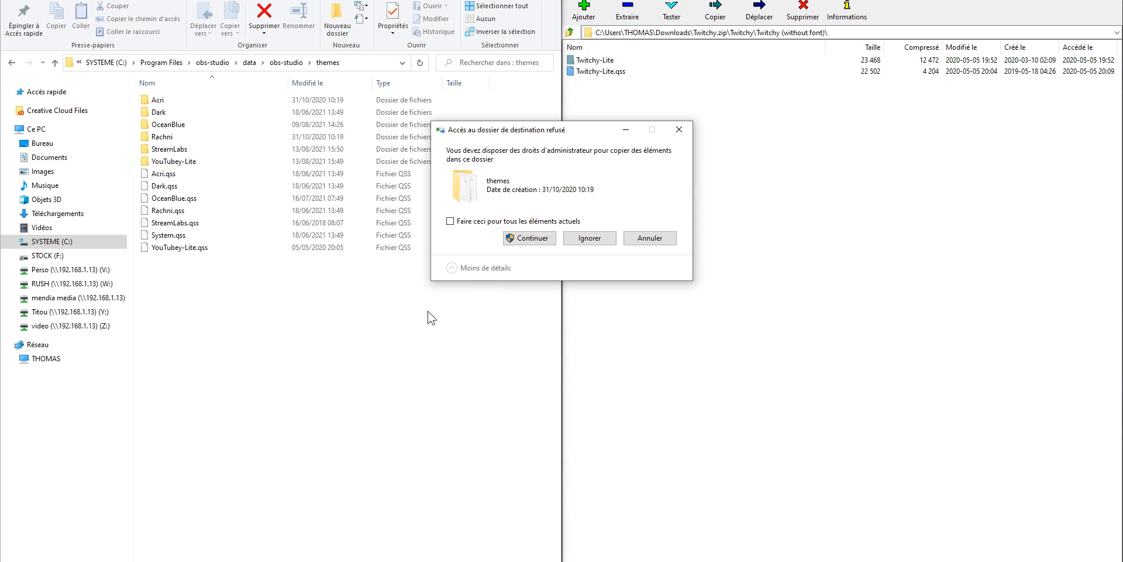
left_click(533, 240)
left_click(516, 222)
left_click(529, 239)
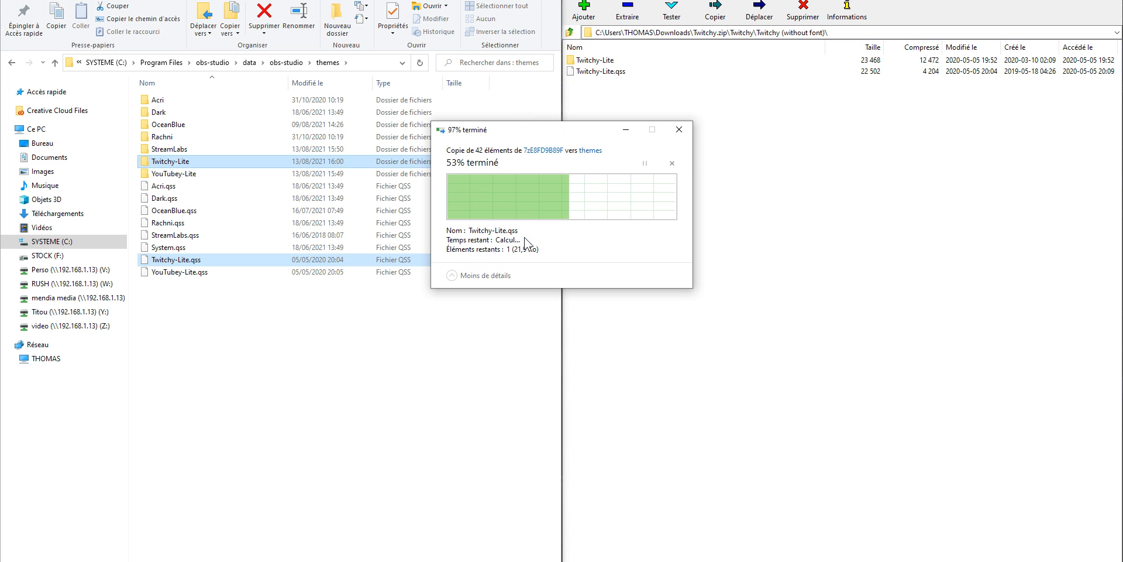
left_click(352, 63)
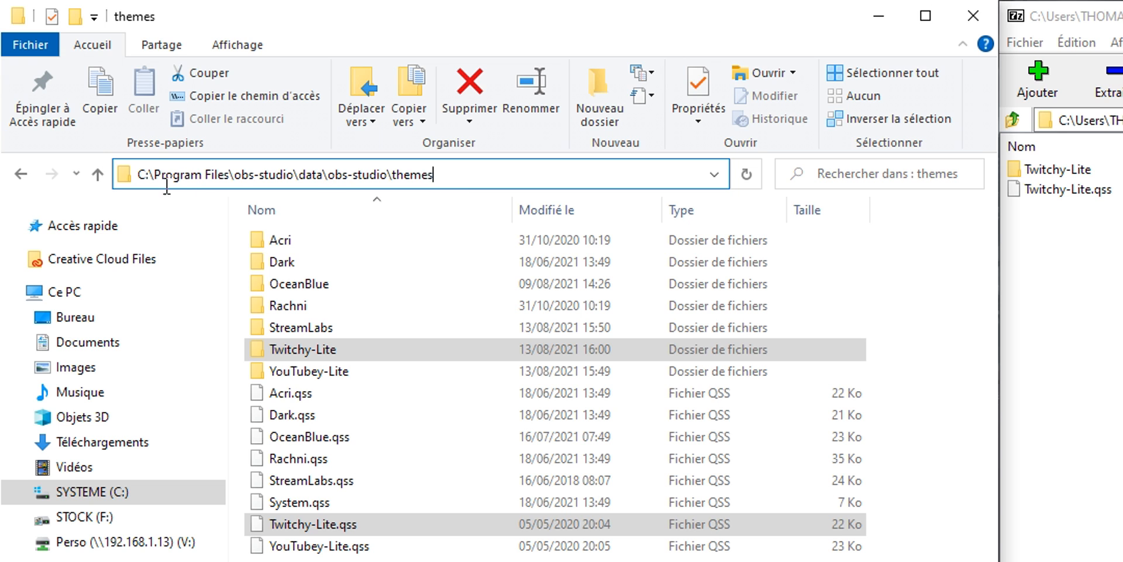
In the OBS general settings, preview the YouTubey-Lite theme and the two themes listed before it
left_click(504, 118)
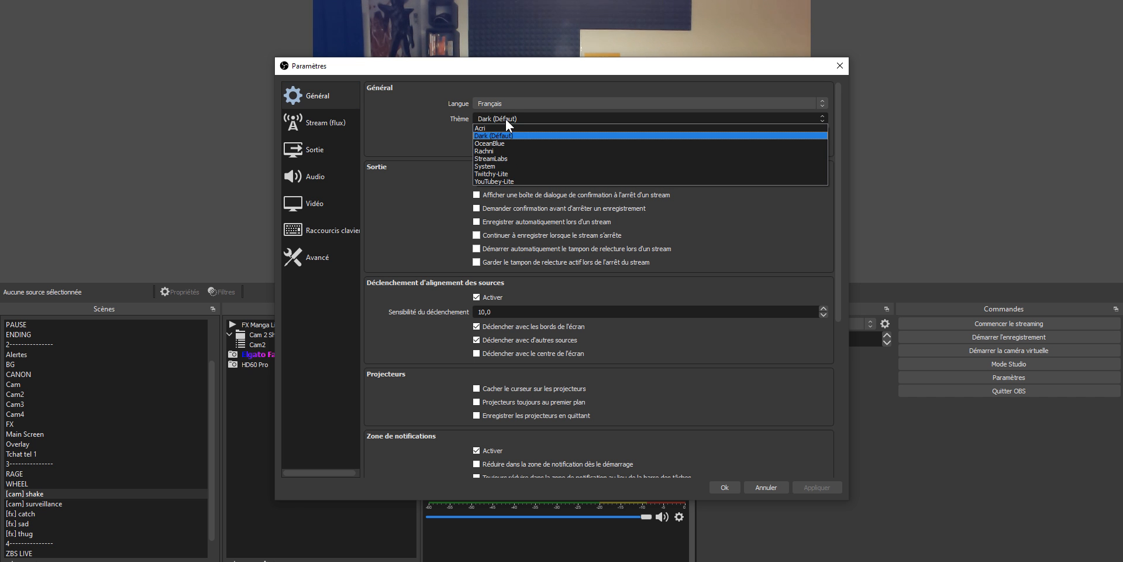
left_click(497, 179)
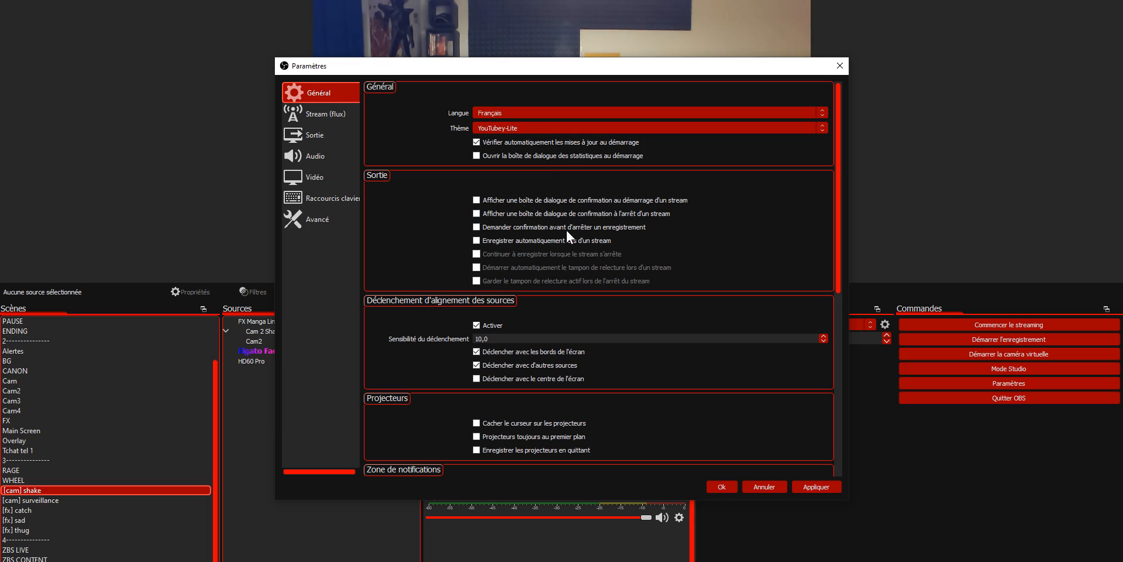
key("Up")
key("Up")
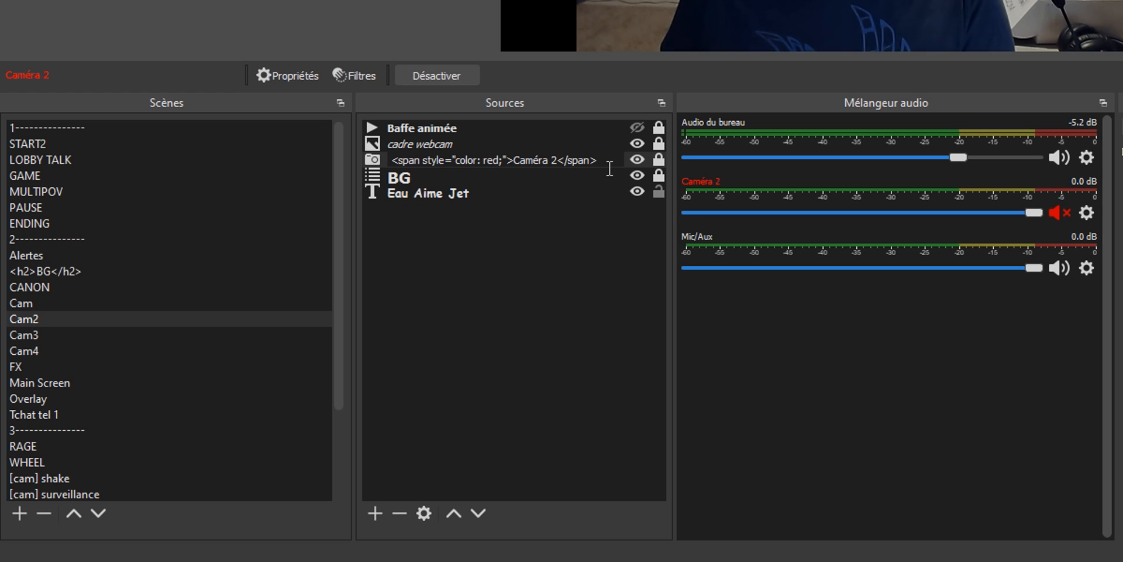
Open the name of the "Eau Aime Jet" text source for editing, and select the "[cam] shake" scene
double_click(479, 193)
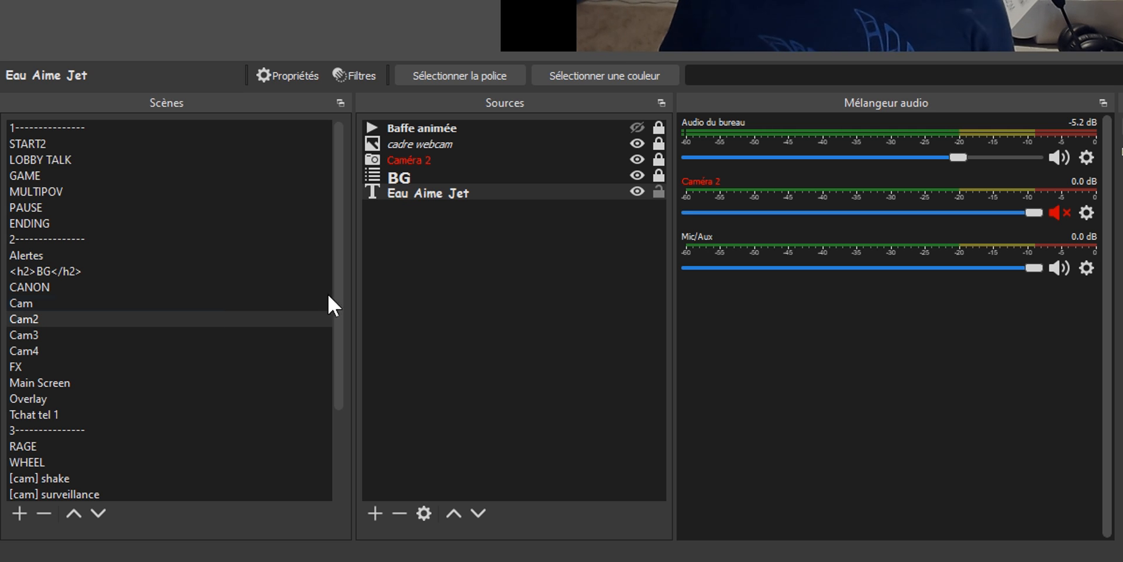
left_click(65, 478)
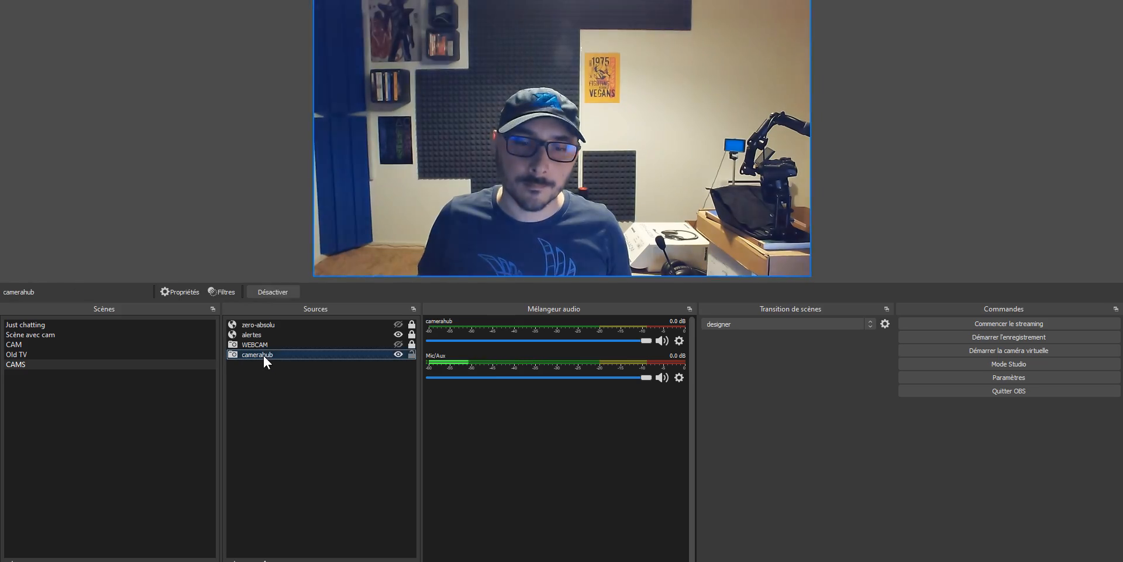
Edit the camerahub source's transform to crop 400 from the left and 600 from the right
right_click(262, 353)
mouse_move(378, 170)
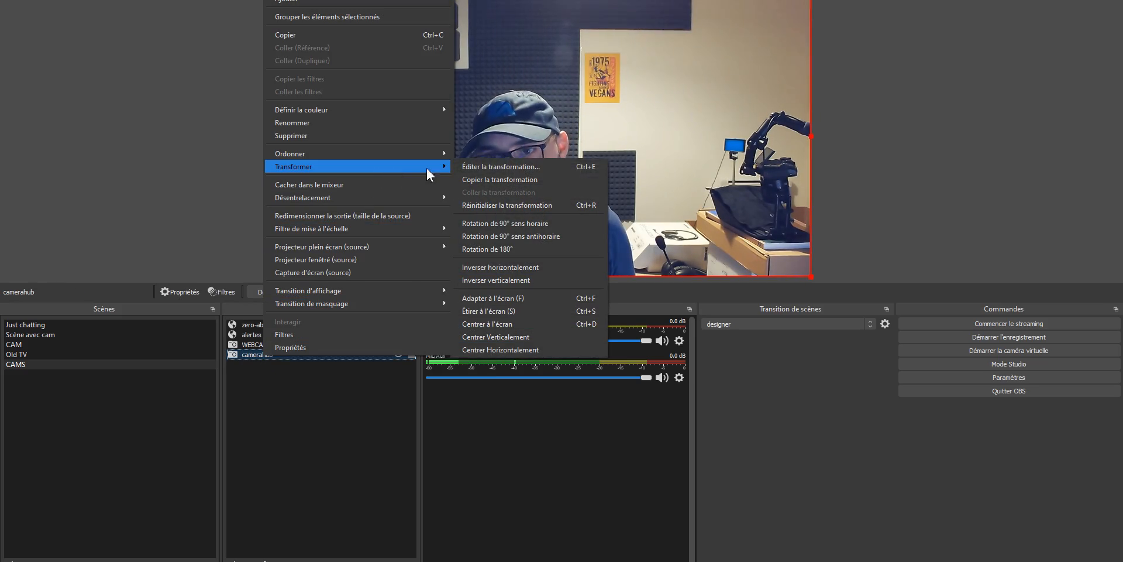
left_click(476, 168)
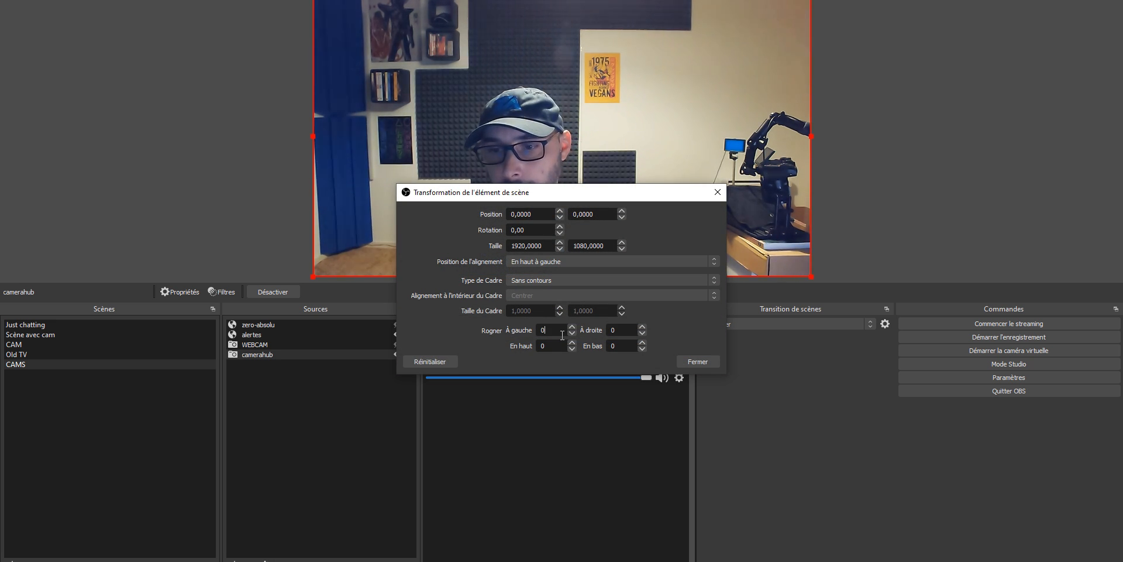
type("400")
key("Tab")
type("600")
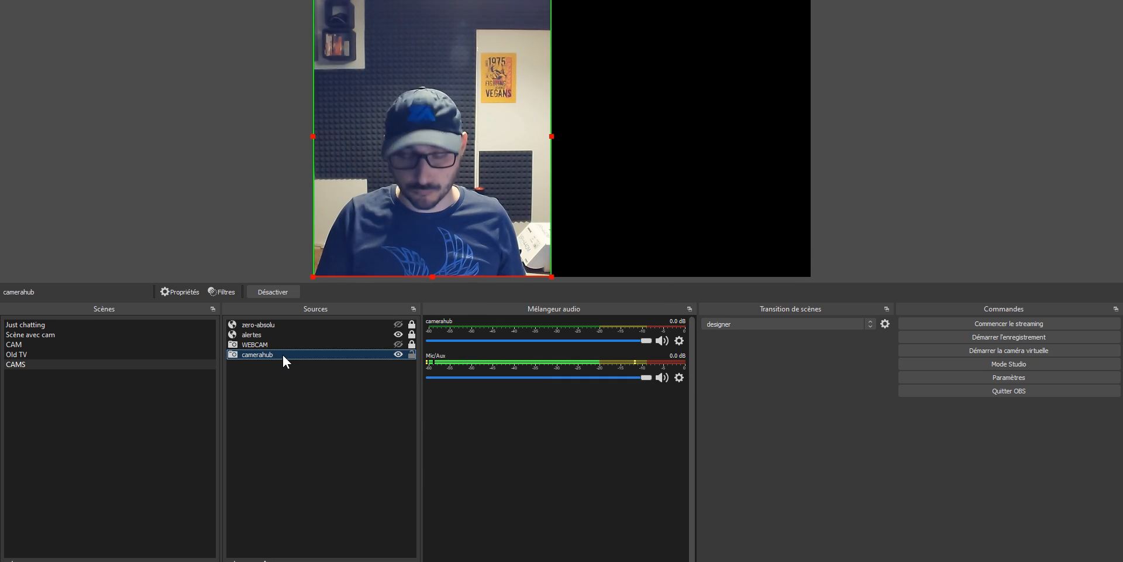
Reopen the transform settings of the camerahub source and reset its transformation
key("ctrl+e")
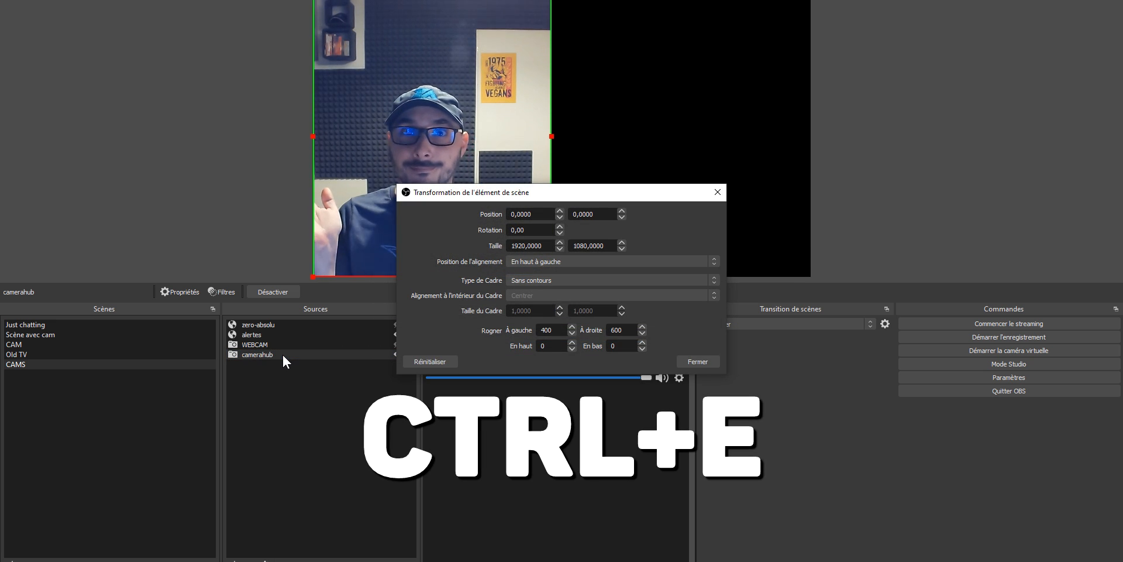
right_click(277, 353)
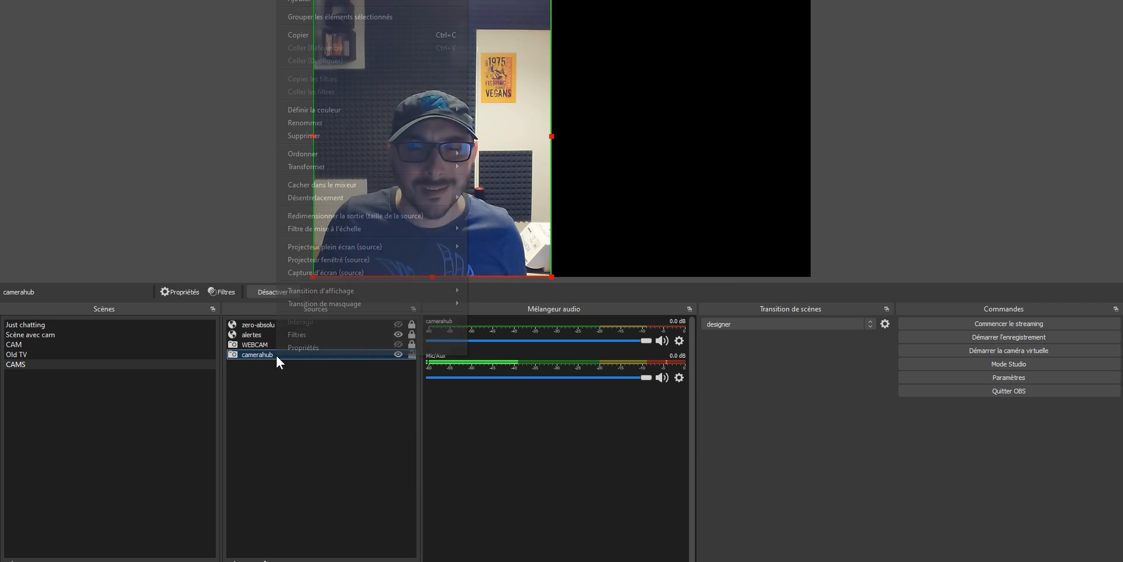
mouse_move(365, 167)
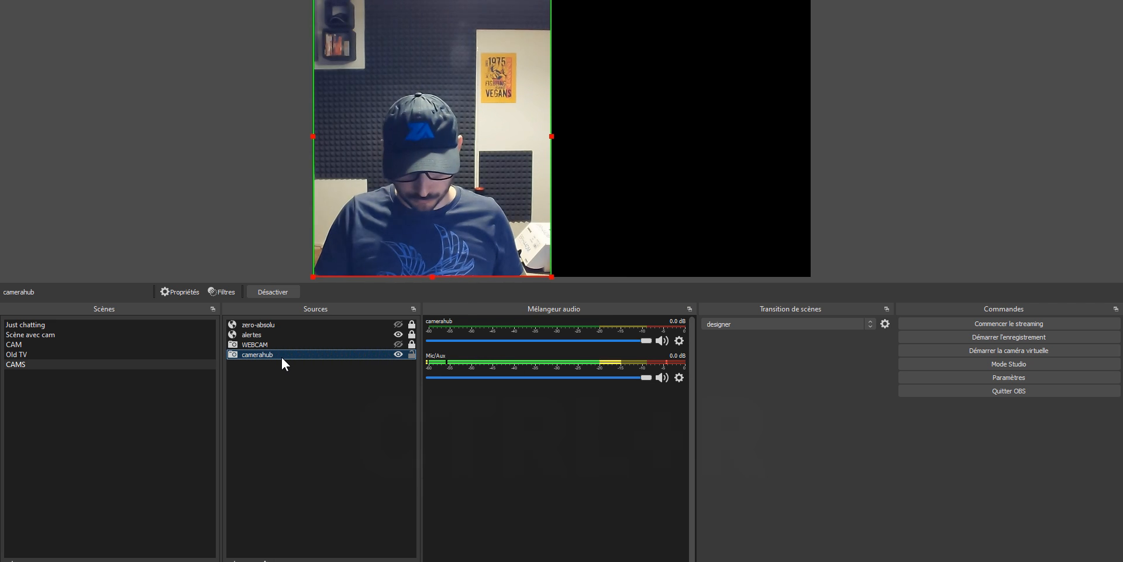
key("ctrl+r")
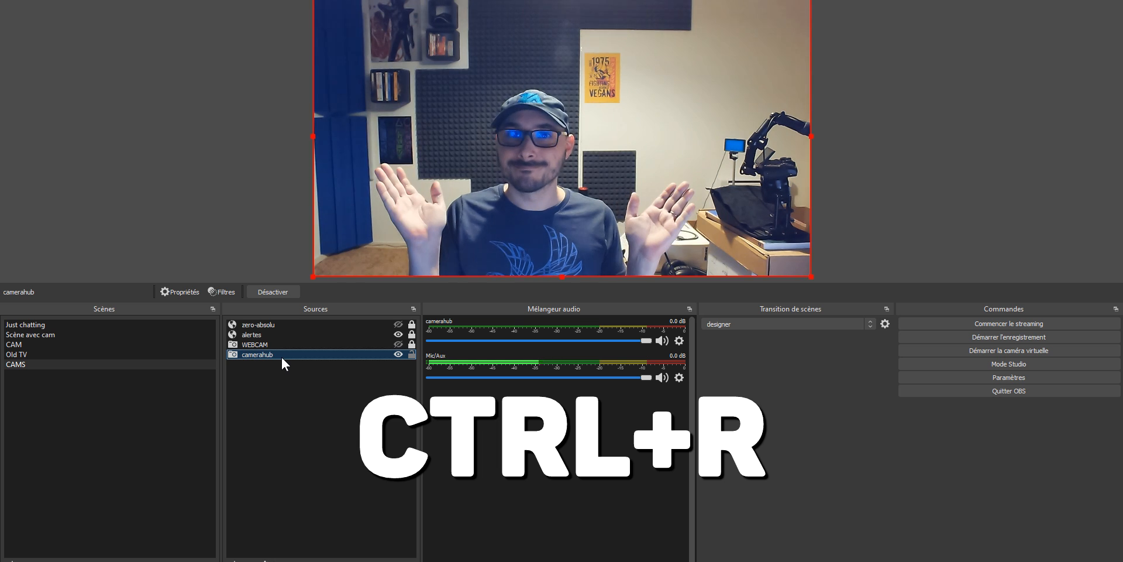
In the "Scène avec cam" scene, fit the CAM source to the screen and stretch it to the full screen
left_click(41, 335)
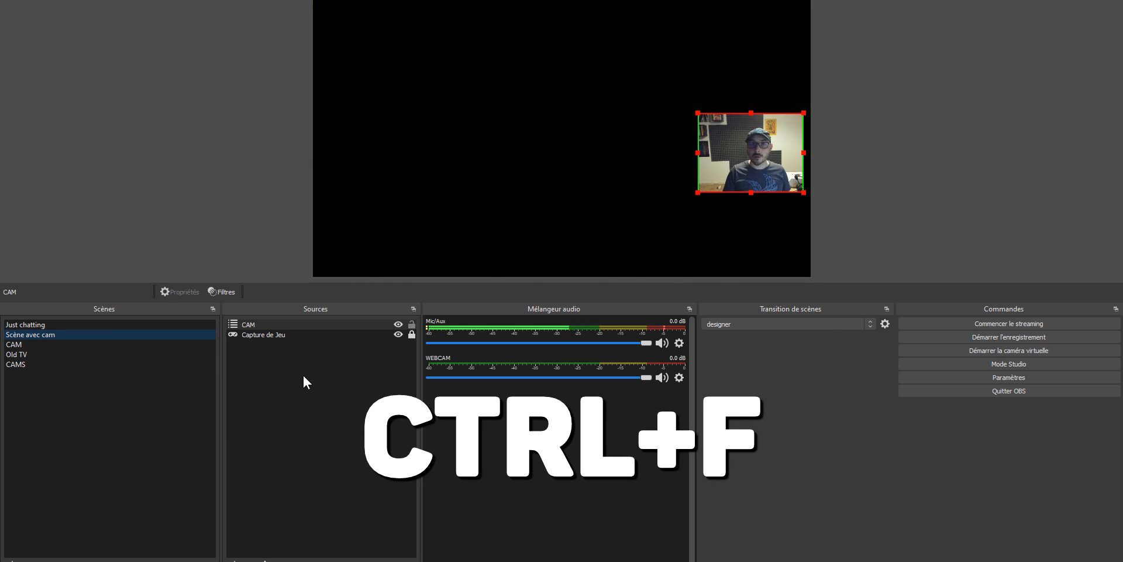
key("ctrl+f")
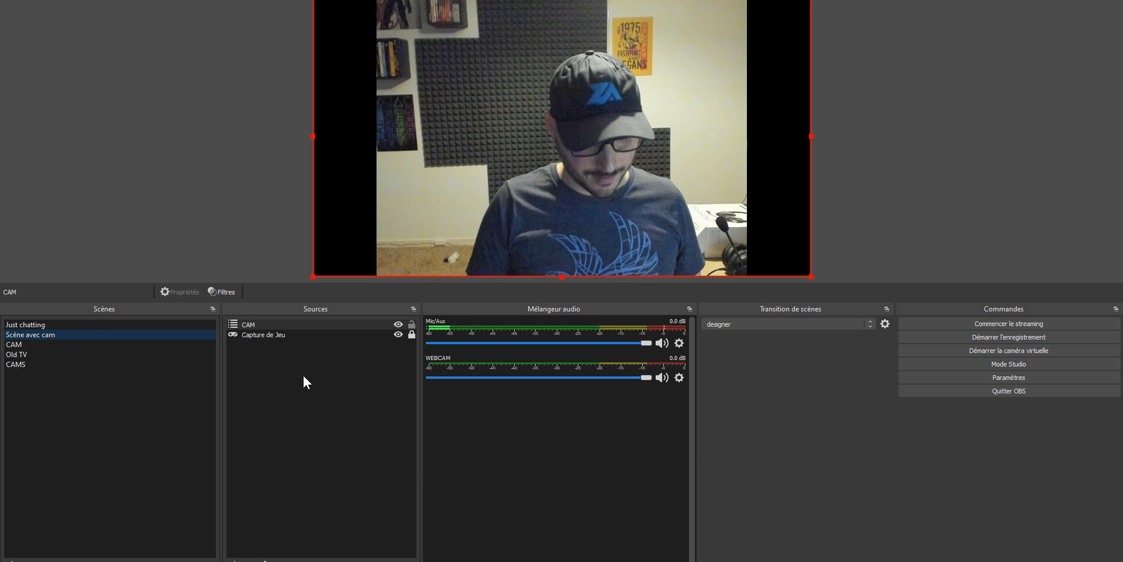
key("ctrl+s")
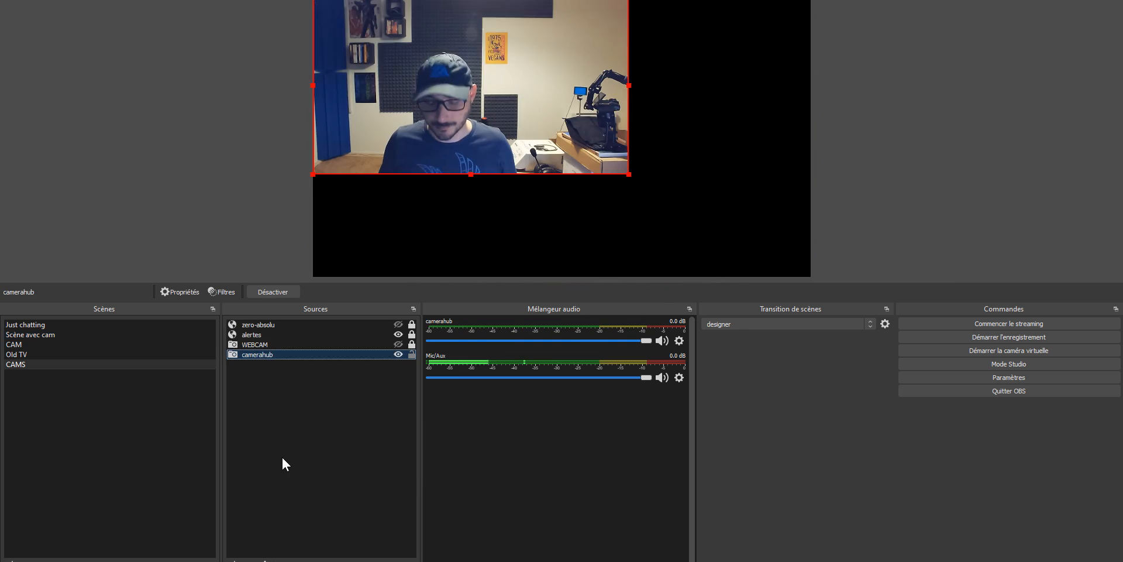
Center the camerahub source on the screen in the CAMS scene
key("ctrl+d")
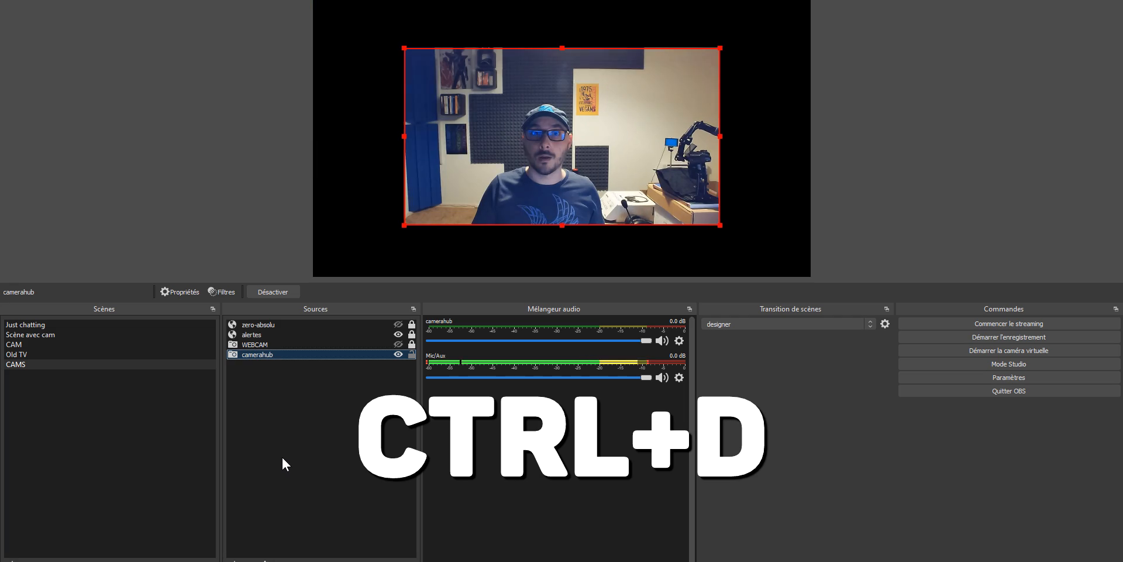